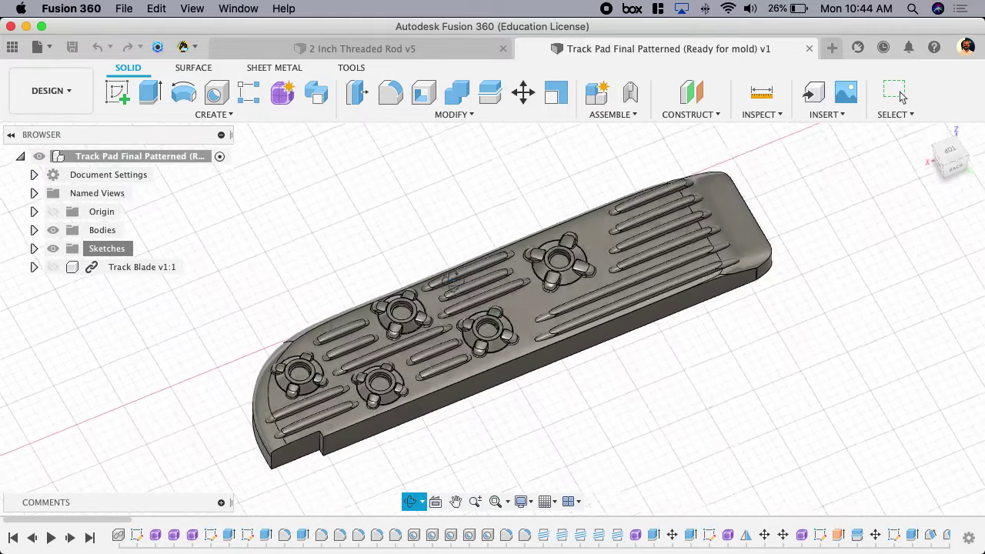
- Orbit the model to a low side-on view of the track pad
{"action": "key", "text": "Escape"}
{"action": "middle_click_drag", "start_coordinate": [454, 293], "coordinate": [577, 263], "text": "shift"}
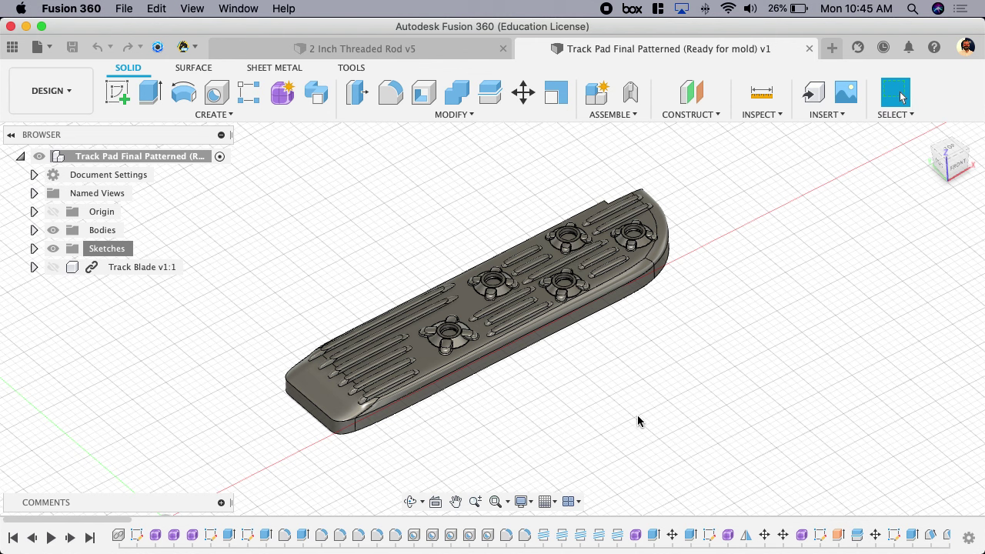
{"action": "middle_click_drag", "start_coordinate": [638, 416], "coordinate": [606, 374], "text": "shift"}
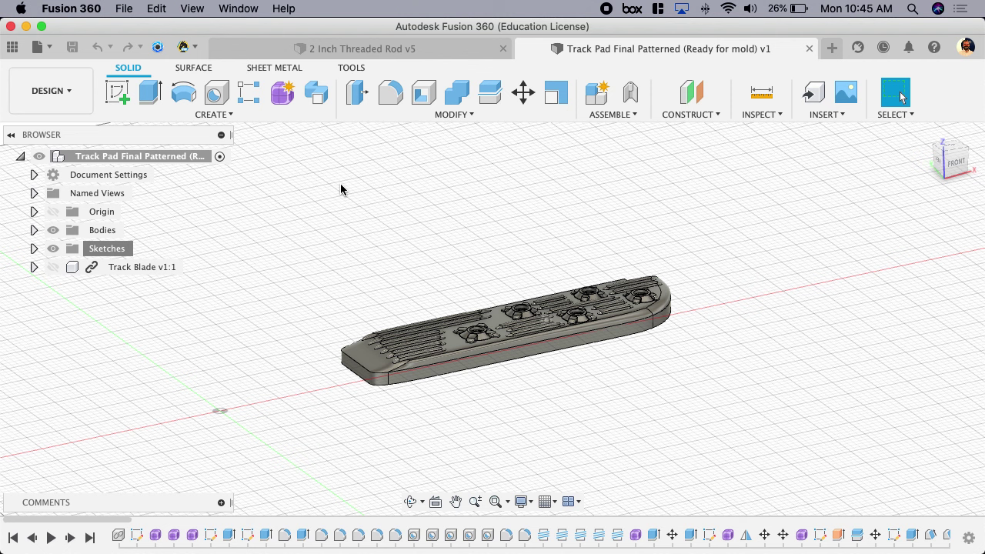
- Start a sketch on the front origin plane, frame the pad and origin, and pick Line
{"action": "left_click", "coordinate": [117, 92]}
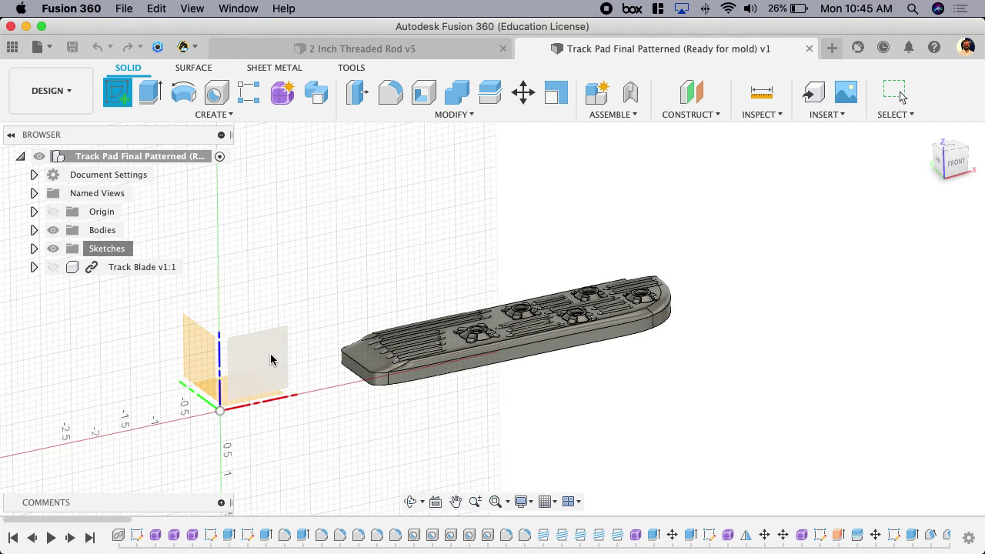
{"action": "left_click", "coordinate": [270, 359]}
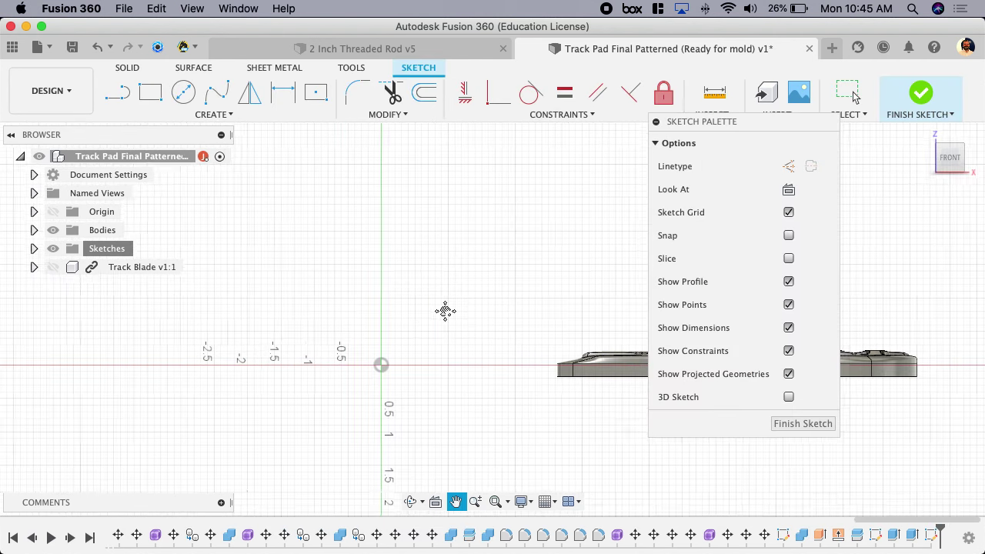
{"action": "left_click_drag", "start_coordinate": [445, 311], "coordinate": [192, 313]}
{"action": "left_click_drag", "start_coordinate": [284, 308], "coordinate": [288, 237]}
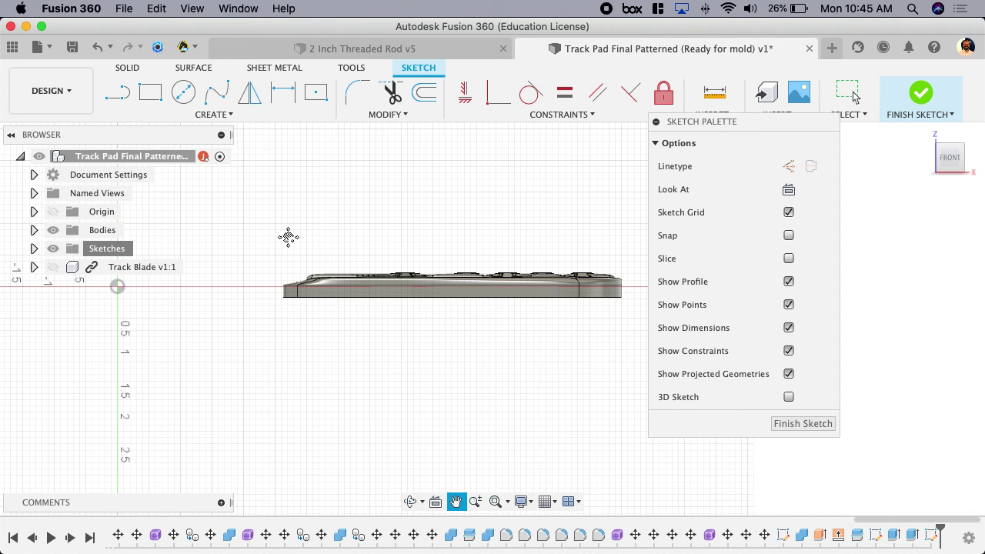
{"action": "key", "text": "Escape"}
{"action": "scroll", "coordinate": [293, 235], "scroll_direction": "down", "scroll_amount": 1}
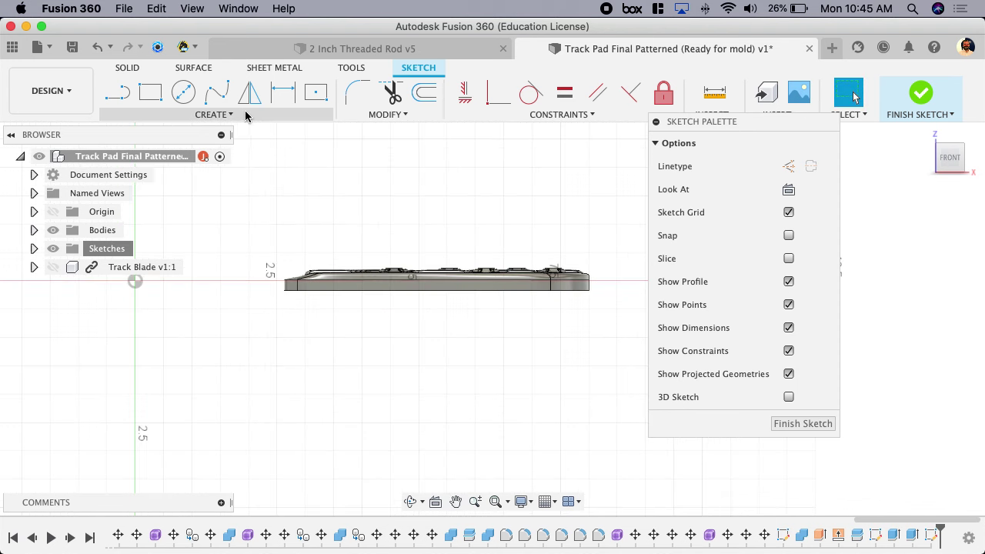
{"action": "left_click", "coordinate": [117, 93]}
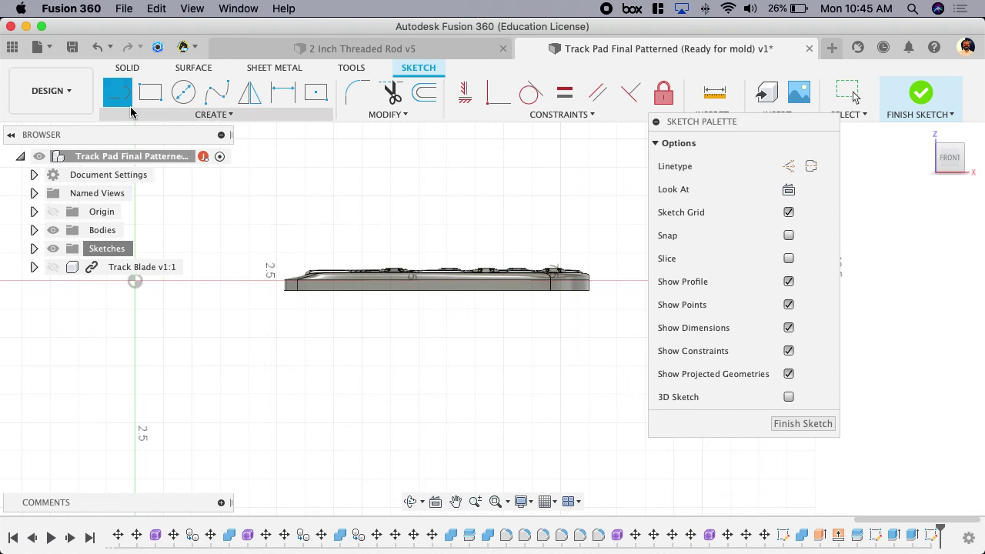
- Draw a 1.493 in line left from the pad, then a spline from its end curving upward
{"action": "left_click", "coordinate": [283, 287]}
{"action": "left_click", "coordinate": [197, 285]}
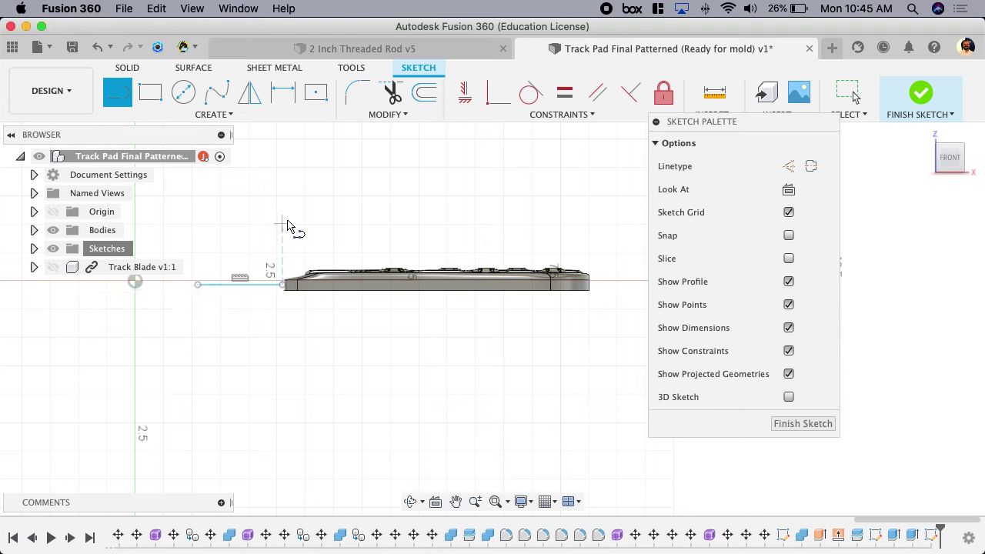
{"action": "left_click", "coordinate": [216, 92]}
{"action": "left_click", "coordinate": [284, 284]}
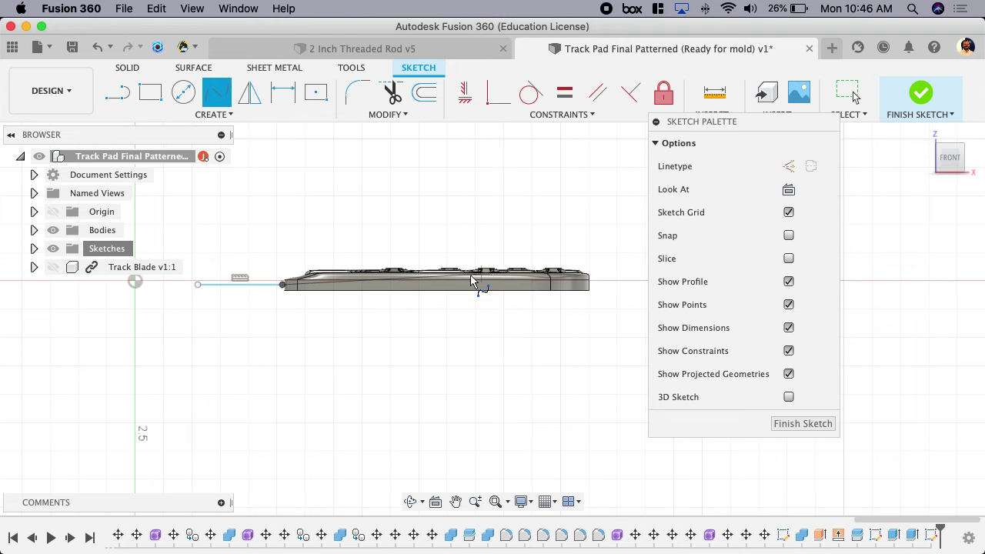
{"action": "left_click", "coordinate": [376, 284]}
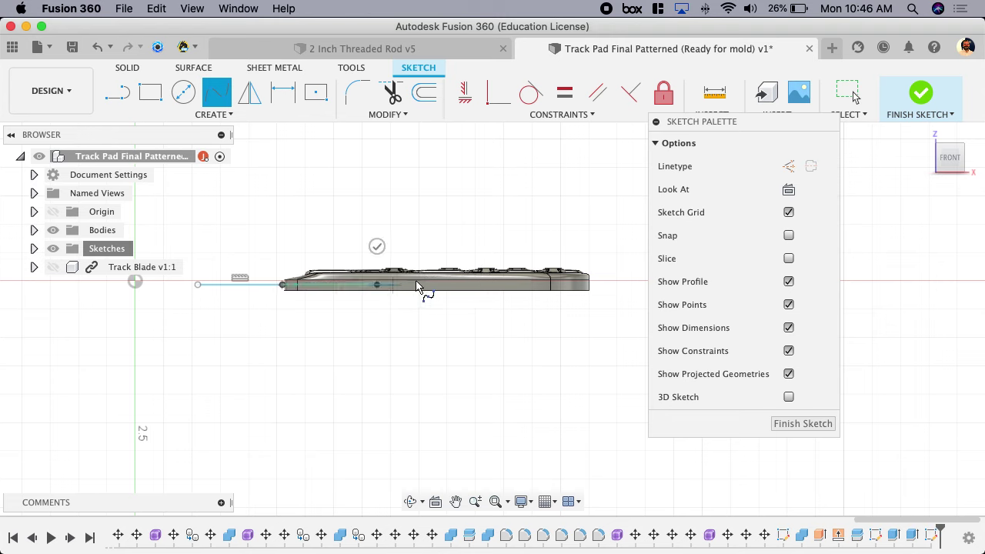
{"action": "left_click", "coordinate": [568, 242]}
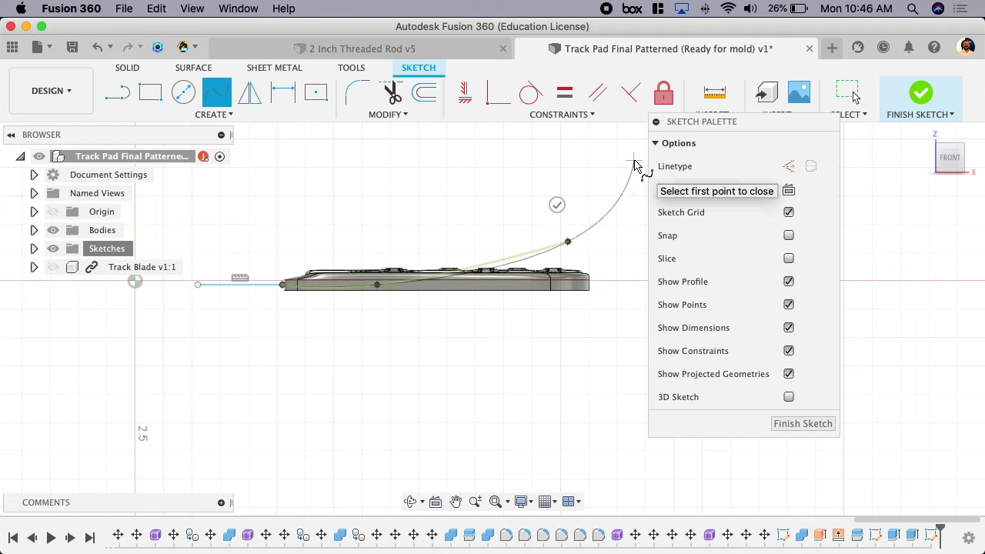
{"action": "left_click", "coordinate": [633, 163]}
- Finish the spline and drag its top end and middle fit point higher
{"action": "left_click", "coordinate": [848, 94]}
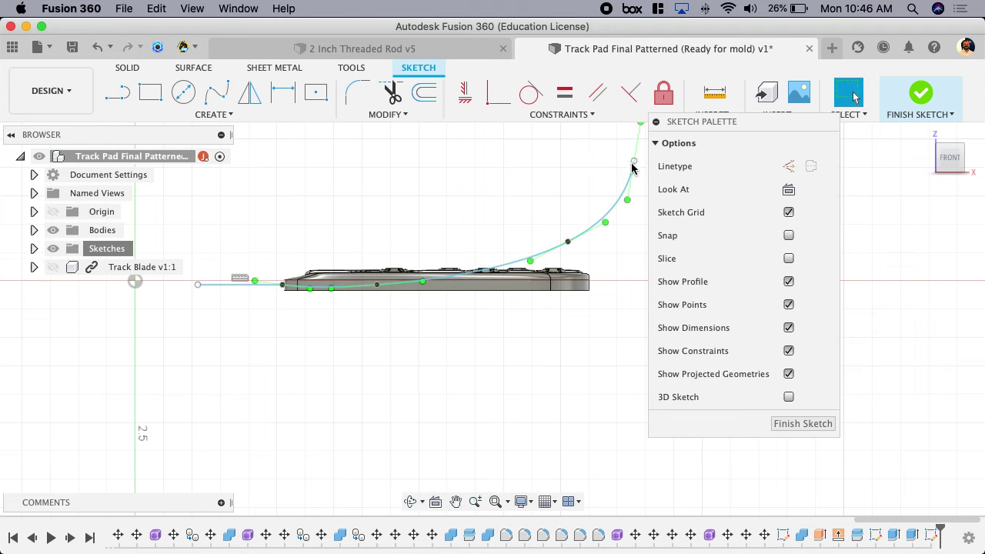
{"action": "left_click", "coordinate": [563, 235]}
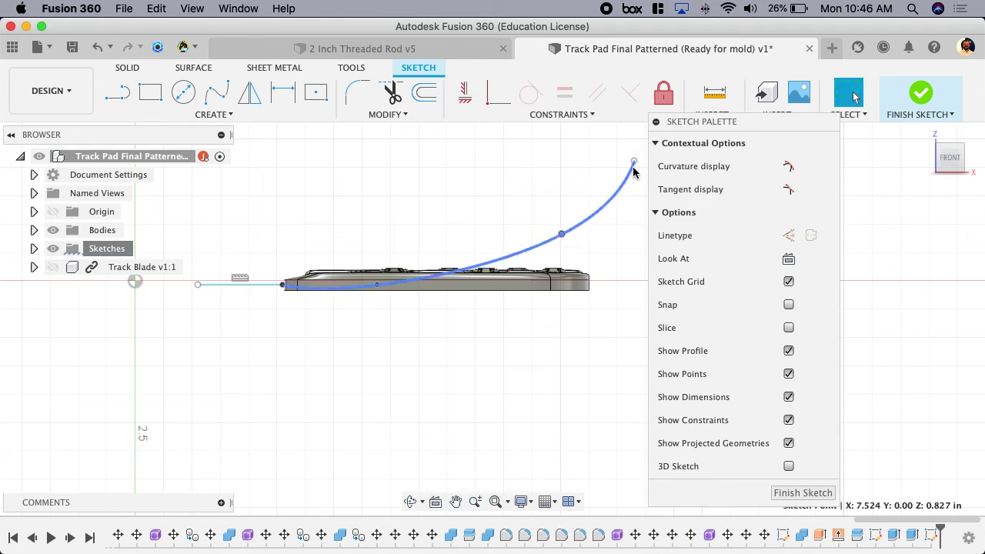
{"action": "left_click_drag", "start_coordinate": [634, 161], "coordinate": [641, 156]}
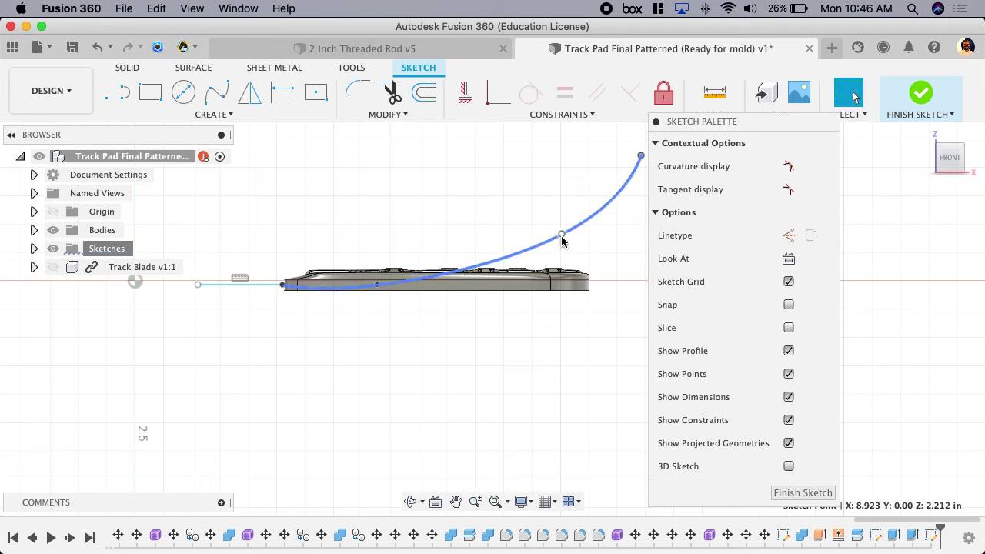
{"action": "left_click_drag", "start_coordinate": [561, 233], "coordinate": [561, 225]}
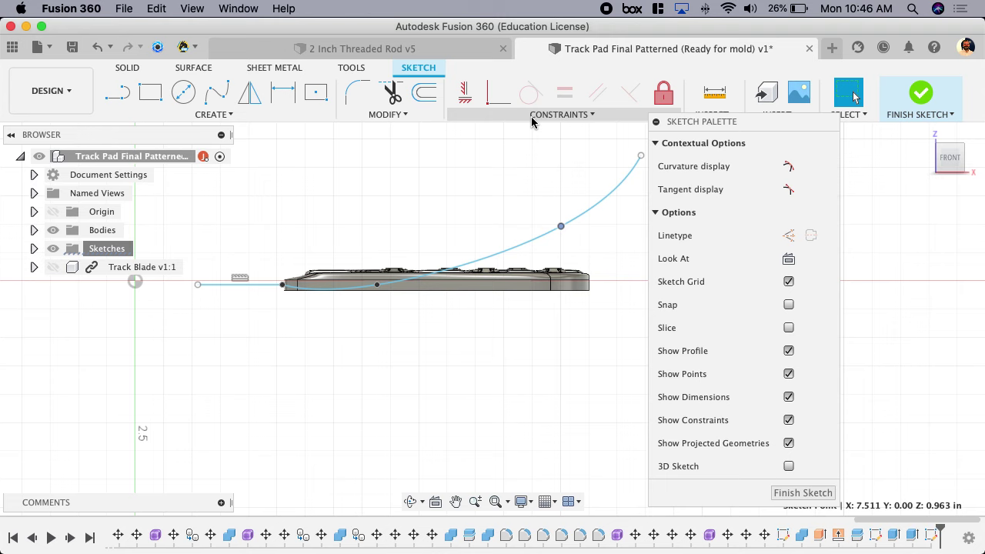
- Constrain the spline tangent to the horizontal line
{"action": "left_click", "coordinate": [583, 179]}
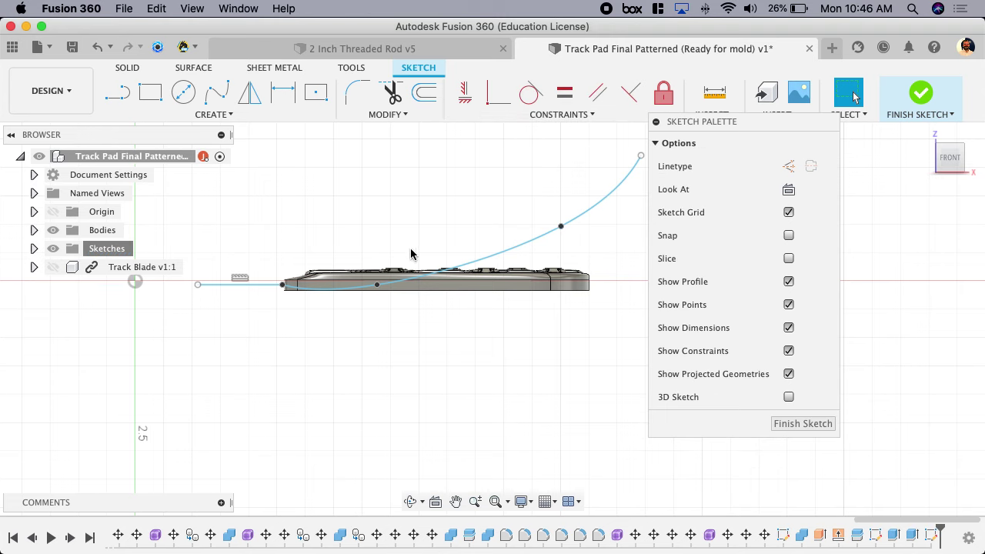
{"action": "left_click", "coordinate": [531, 88]}
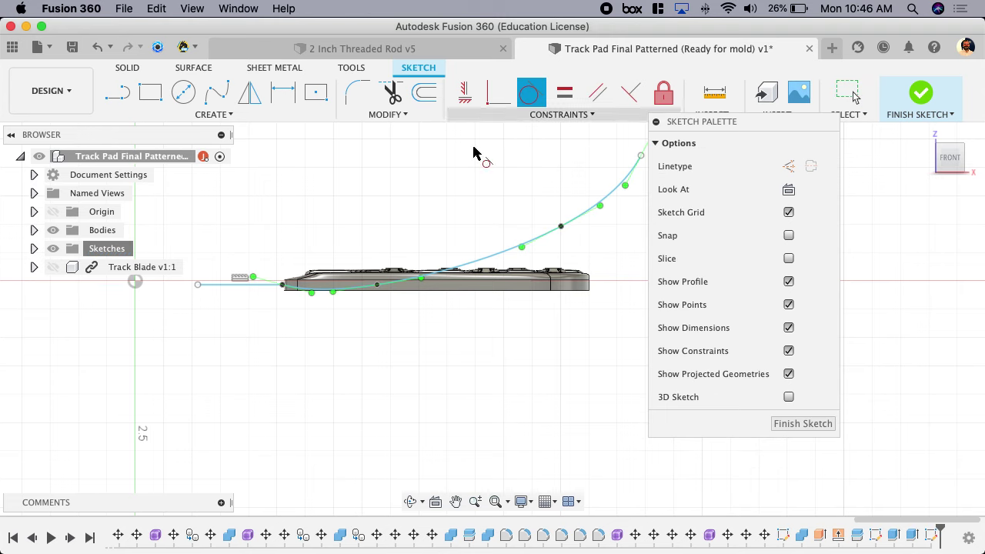
{"action": "left_click", "coordinate": [315, 294]}
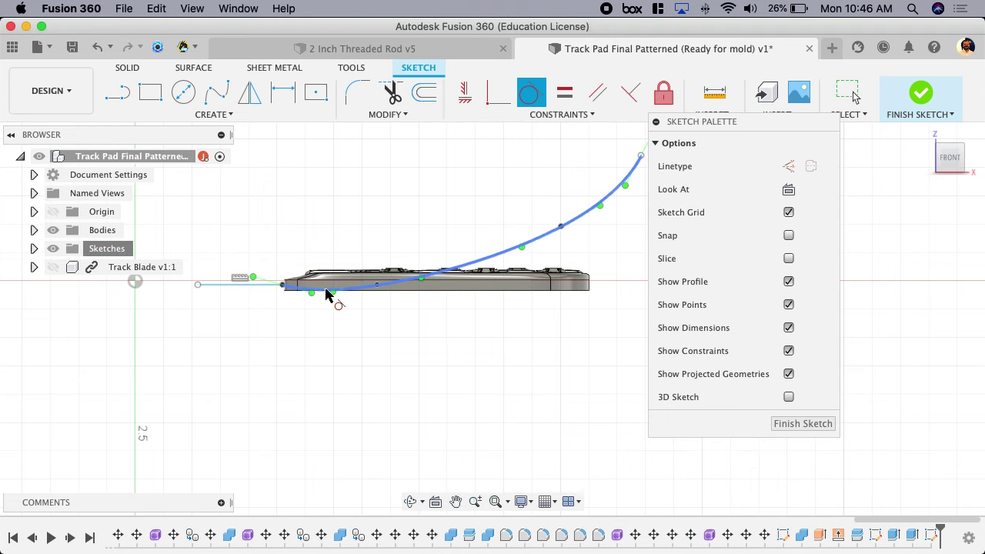
{"action": "left_click", "coordinate": [249, 286]}
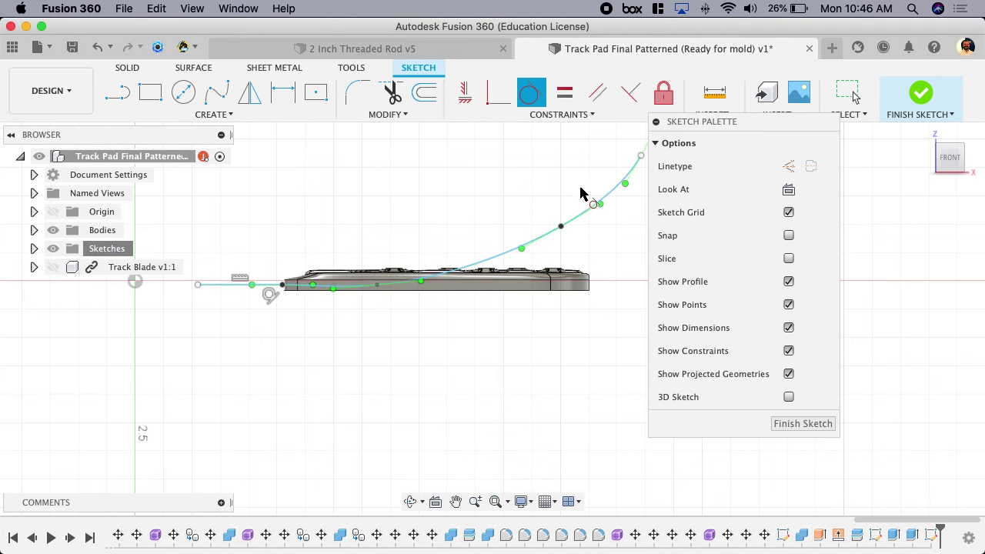
{"action": "scroll", "coordinate": [377, 286], "scroll_direction": "up", "scroll_amount": 3}
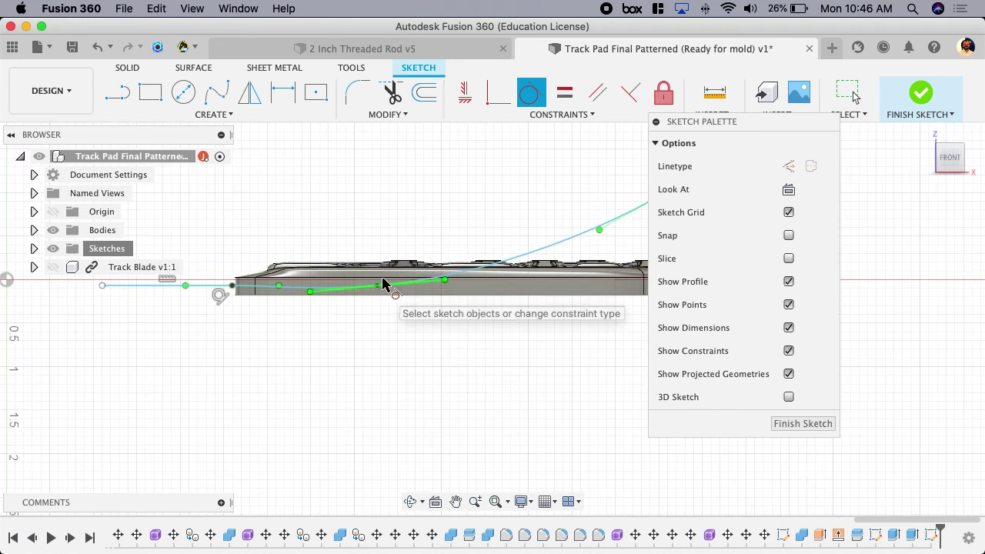
{"action": "left_click", "coordinate": [852, 98]}
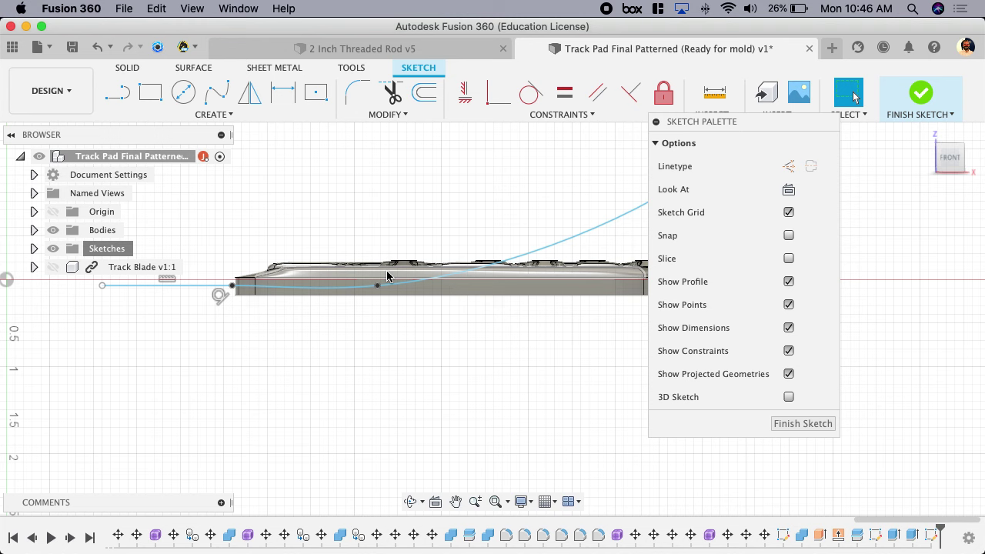
- Slide the spline's lower fit point along the pad's bottom edge
{"action": "left_click", "coordinate": [395, 287]}
{"action": "left_click_drag", "start_coordinate": [395, 286], "coordinate": [428, 275]}
{"action": "left_click", "coordinate": [853, 97]}
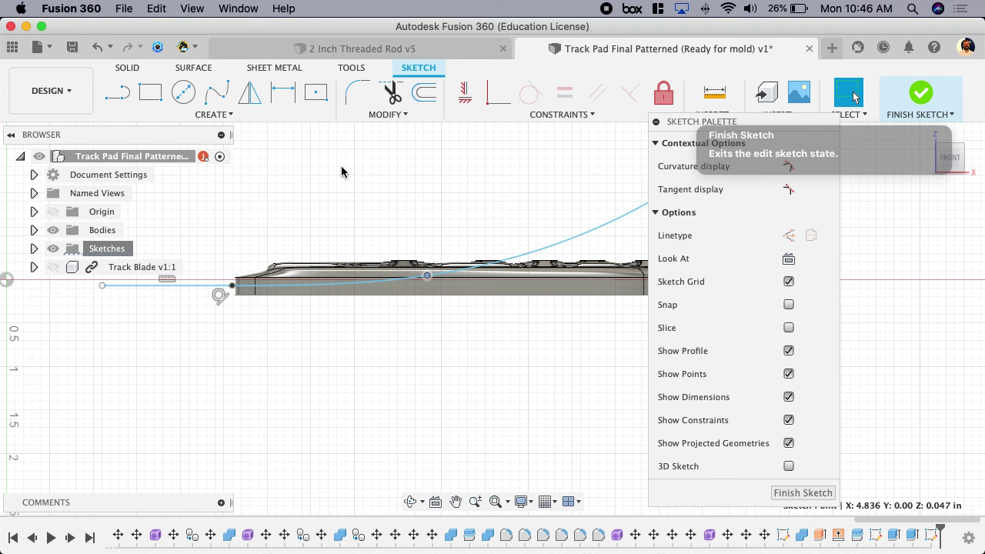
- Make the horizontal line construction geometry, finish the sketch, and centre pad and spline in 3D
{"action": "left_click", "coordinate": [198, 286]}
{"action": "key", "text": "x"}
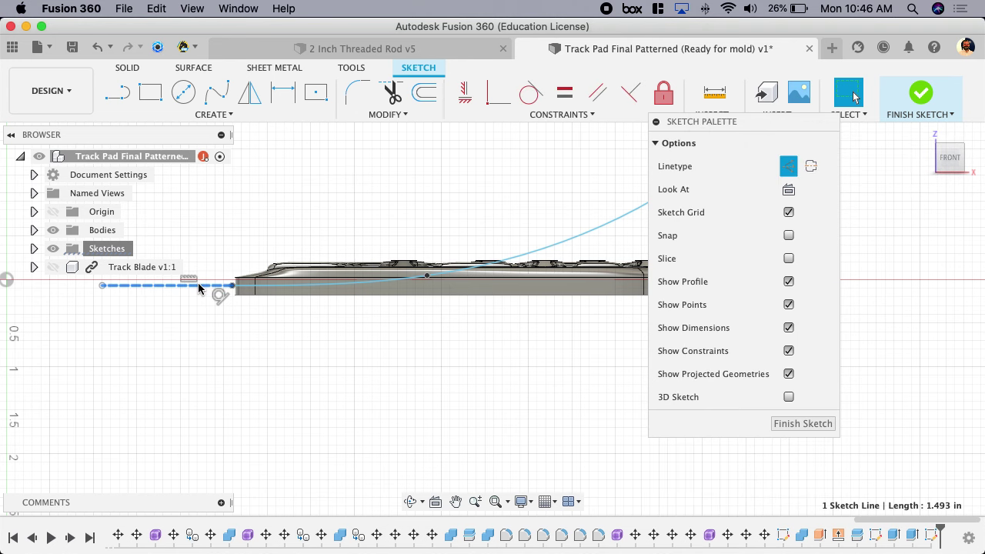
{"action": "left_click", "coordinate": [921, 93]}
{"action": "scroll", "coordinate": [506, 293], "scroll_direction": "down", "scroll_amount": 5}
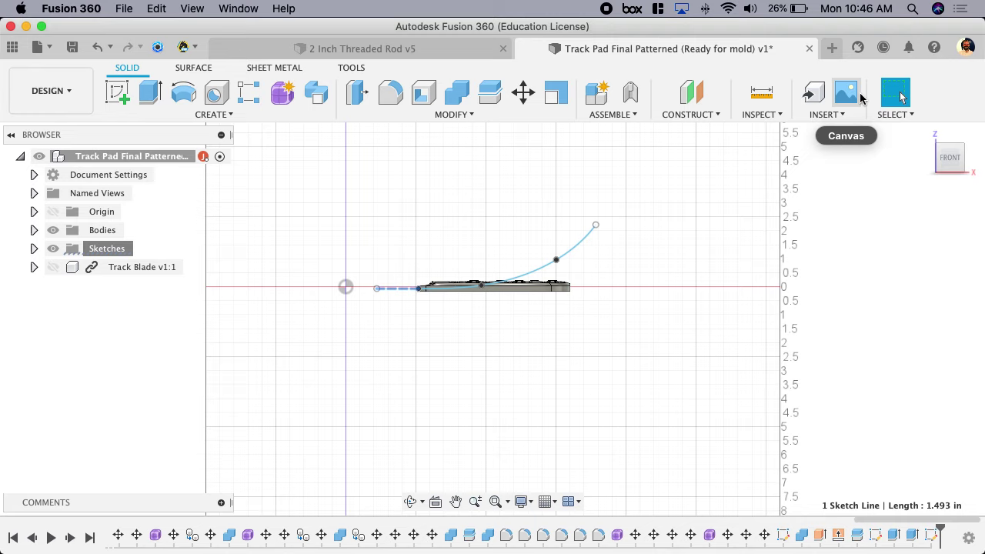
{"action": "middle_click_drag", "start_coordinate": [649, 215], "coordinate": [666, 242], "text": "shift"}
{"action": "scroll", "coordinate": [650, 269], "scroll_direction": "up", "scroll_amount": 2}
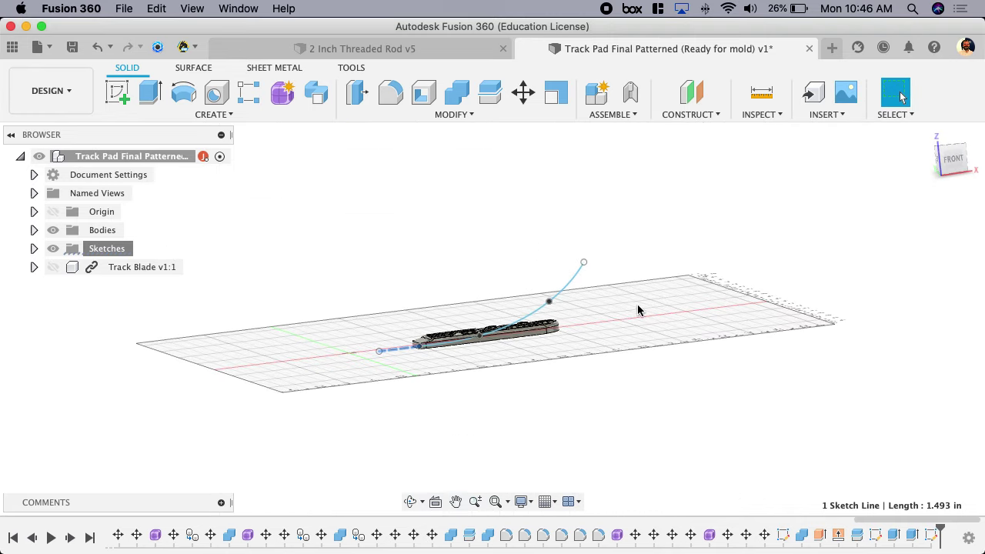
{"action": "scroll", "coordinate": [524, 345], "scroll_direction": "up", "scroll_amount": 3}
{"action": "middle_click_drag", "start_coordinate": [523, 347], "coordinate": [577, 354]}
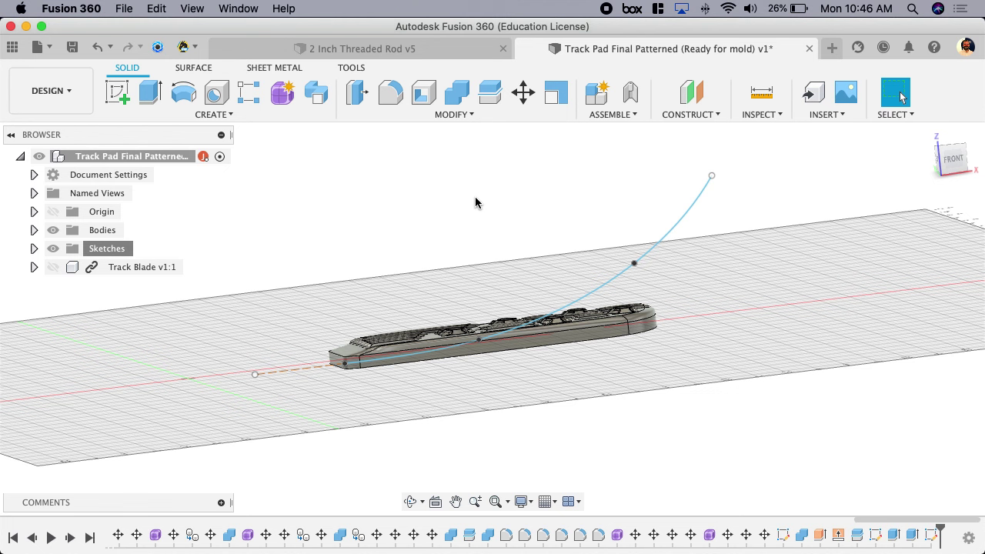
- Start a sheet-metal Flange on the curved spline and pull it upward
{"action": "left_click", "coordinate": [276, 69]}
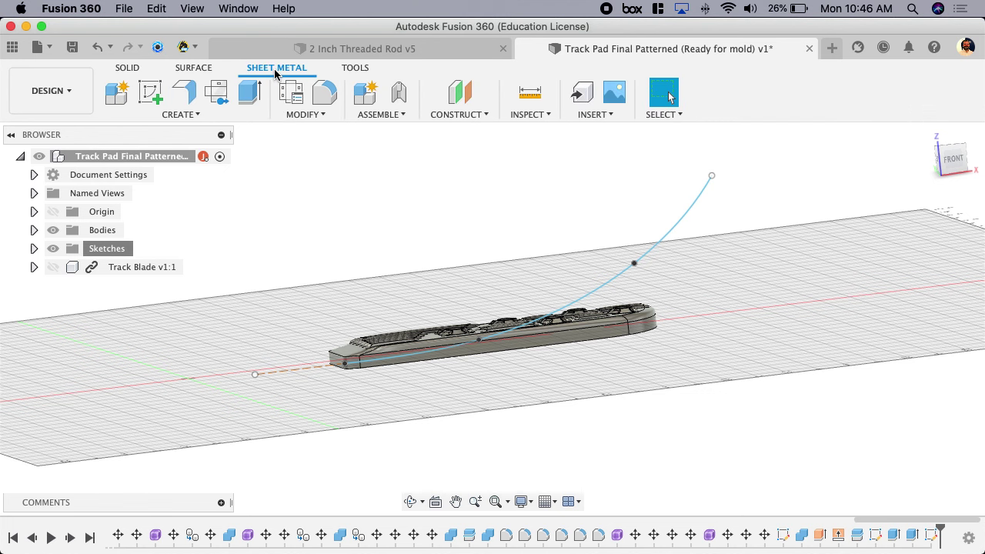
{"action": "left_click", "coordinate": [183, 92]}
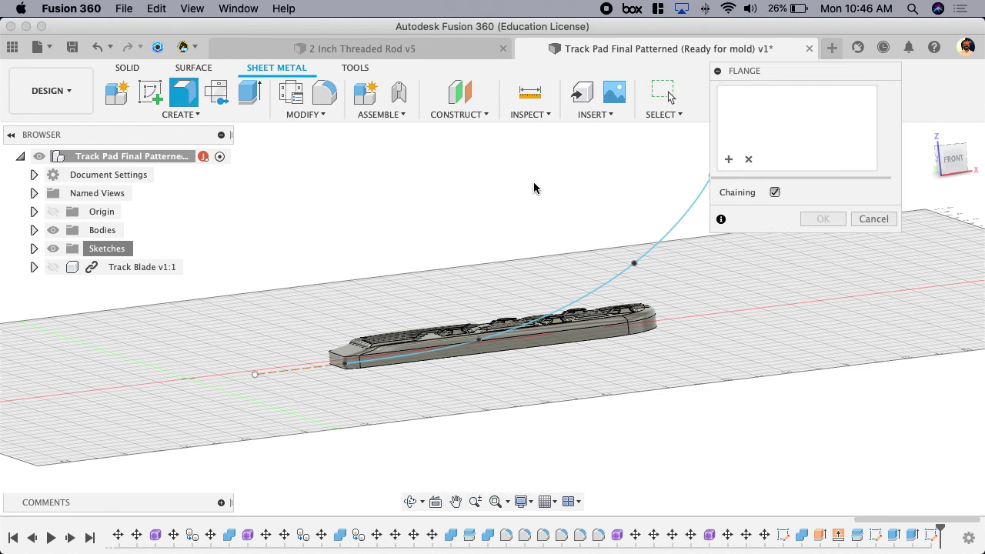
{"action": "left_click", "coordinate": [608, 276]}
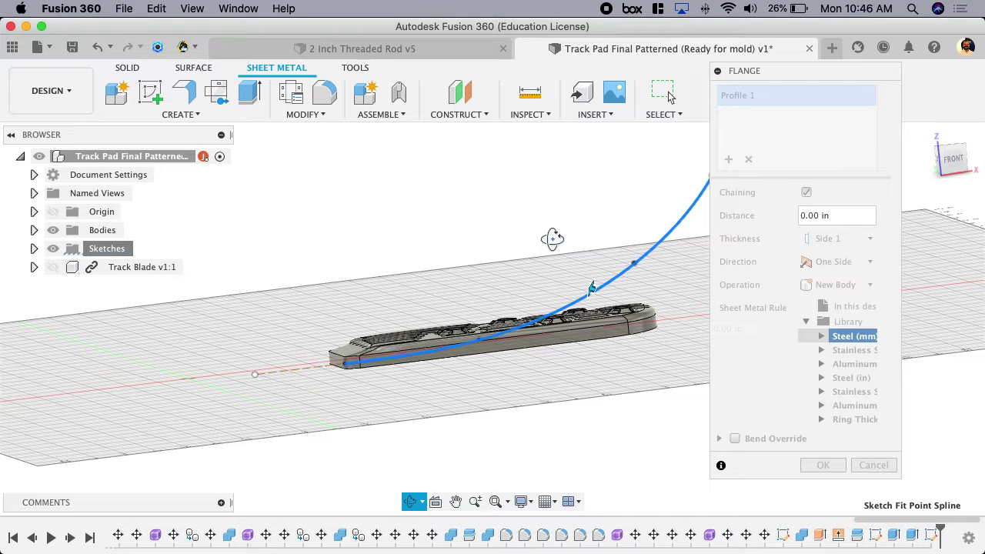
{"action": "middle_click_drag", "start_coordinate": [552, 238], "coordinate": [554, 275], "text": "shift"}
{"action": "left_click_drag", "start_coordinate": [591, 282], "coordinate": [578, 260]}
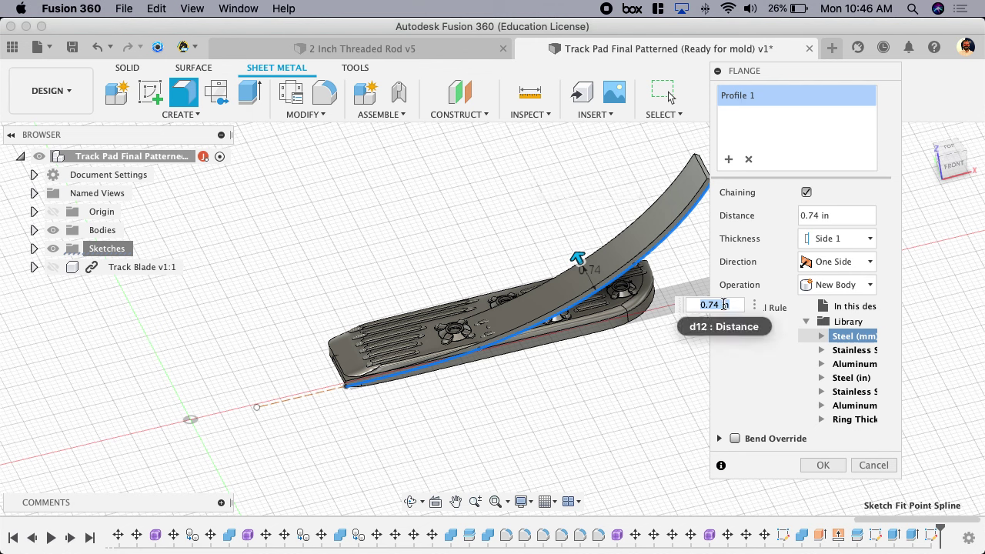
- Set the flange distance to 0.5 in with the Steel (mm) rule and create it
{"action": "type", "text": ".5"}
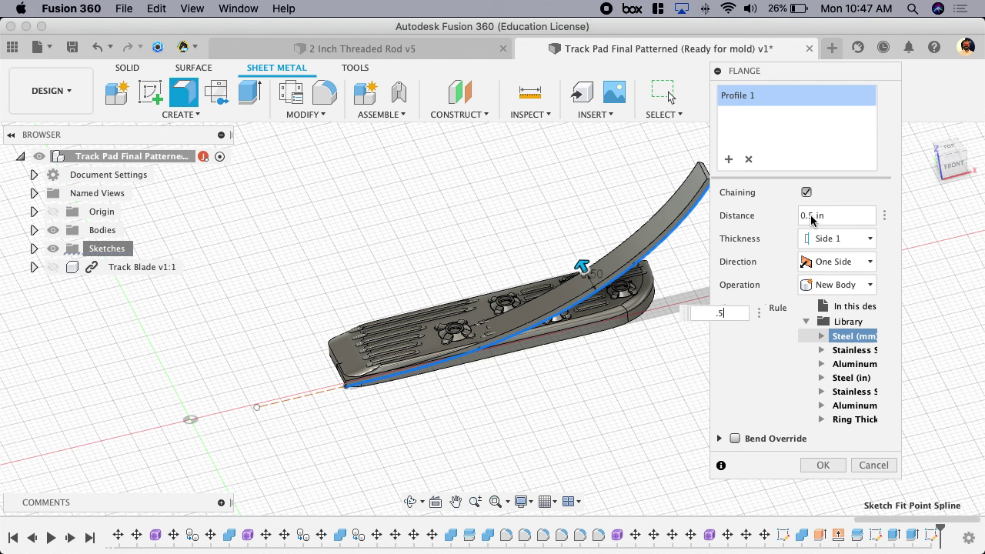
{"action": "left_click", "coordinate": [811, 218]}
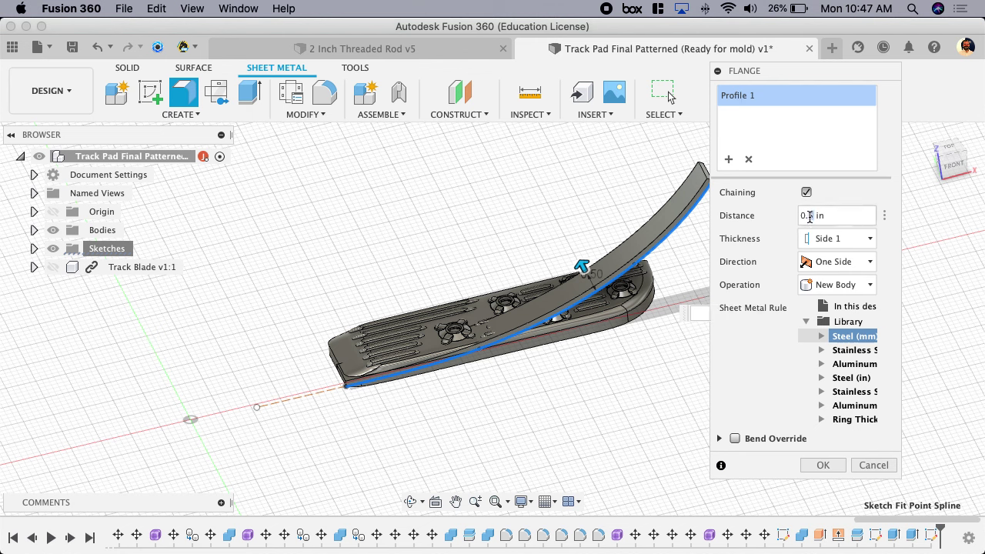
{"action": "key", "text": "Return"}
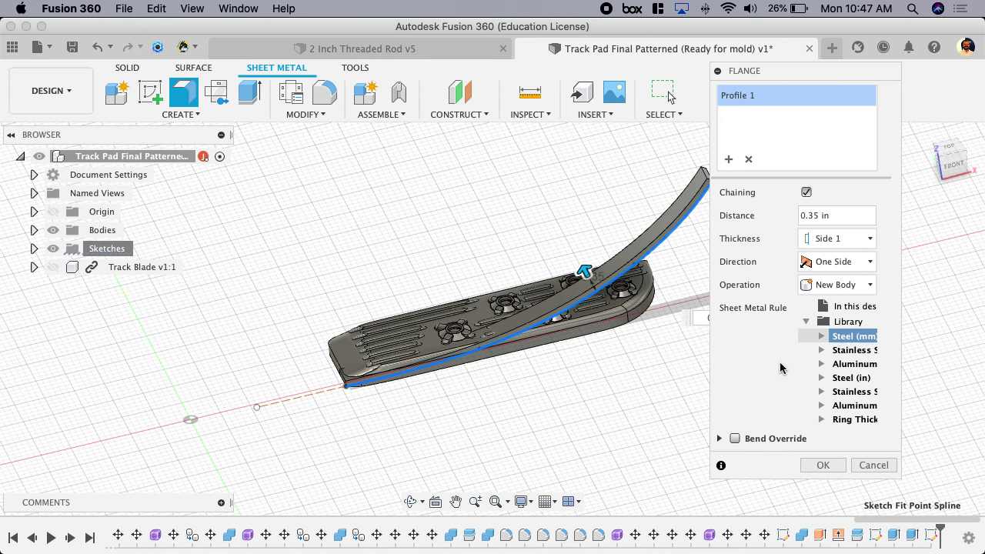
{"action": "middle_click_drag", "start_coordinate": [672, 319], "coordinate": [553, 315]}
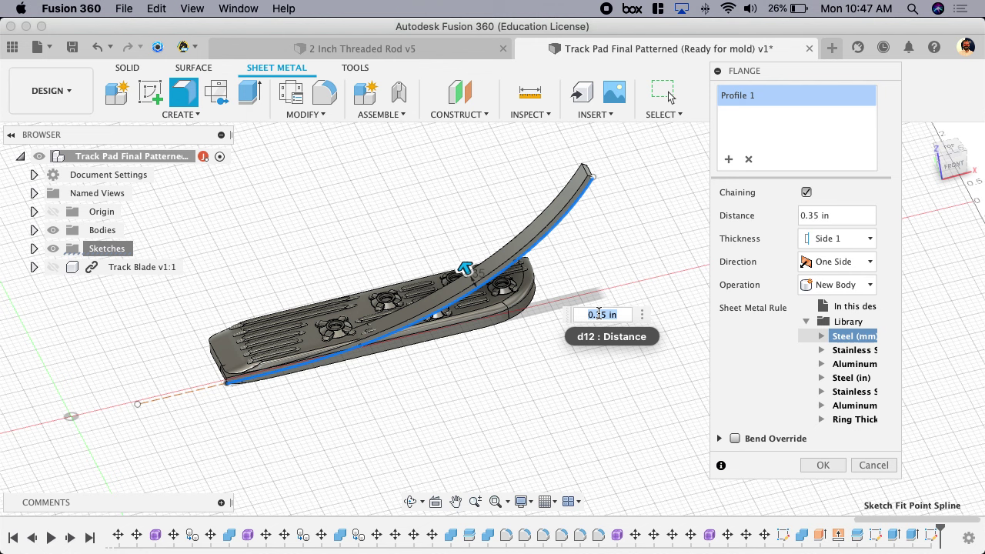
{"action": "left_click", "coordinate": [809, 214]}
{"action": "key", "text": "BackSpace"}
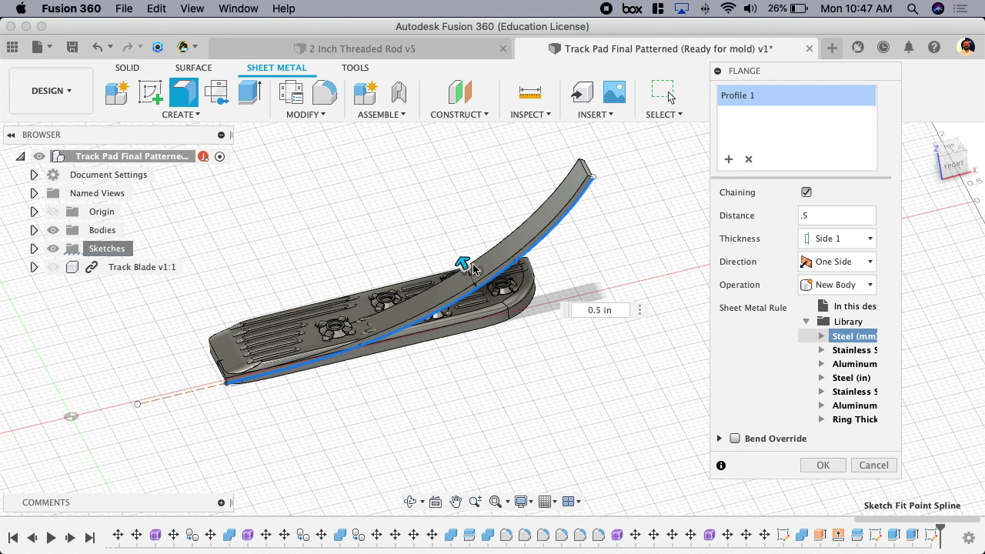
{"action": "scroll", "coordinate": [465, 274], "scroll_direction": "up", "scroll_amount": 5}
{"action": "scroll", "coordinate": [477, 270], "scroll_direction": "down", "scroll_amount": 5}
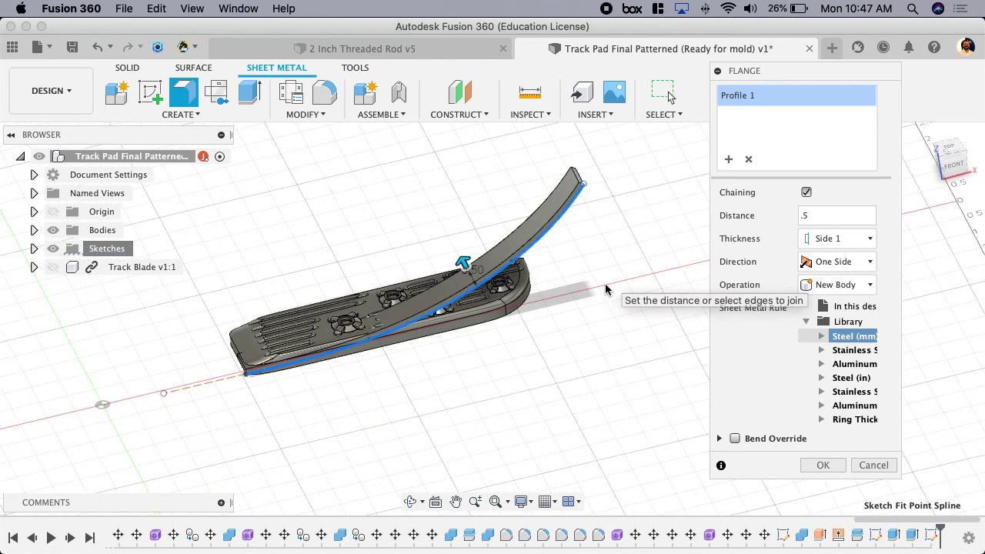
{"action": "middle_click_drag", "start_coordinate": [481, 269], "coordinate": [599, 267], "text": "shift"}
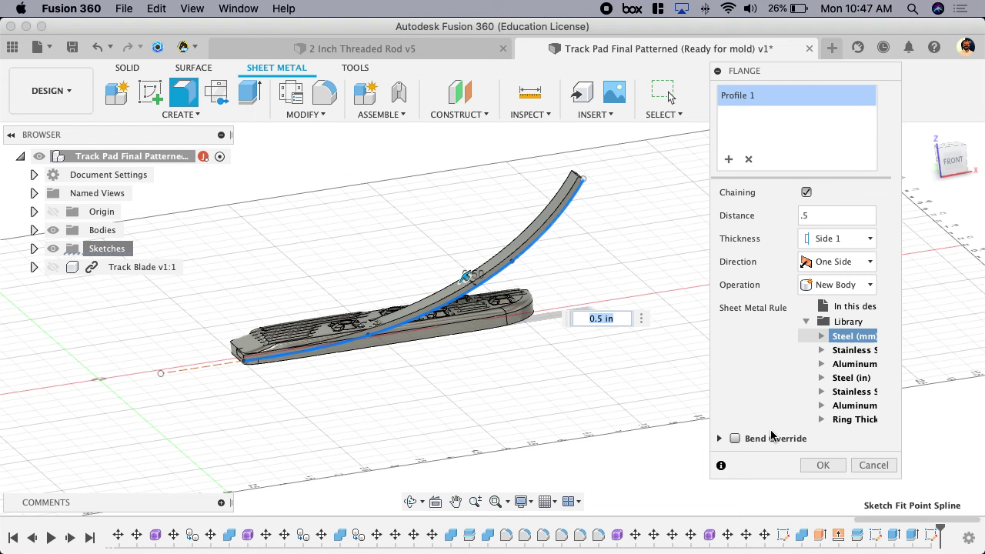
{"action": "left_click", "coordinate": [822, 465]}
{"action": "middle_click_drag", "start_coordinate": [601, 391], "coordinate": [646, 416], "text": "shift"}
{"action": "middle_click_drag", "start_coordinate": [589, 385], "coordinate": [701, 380]}
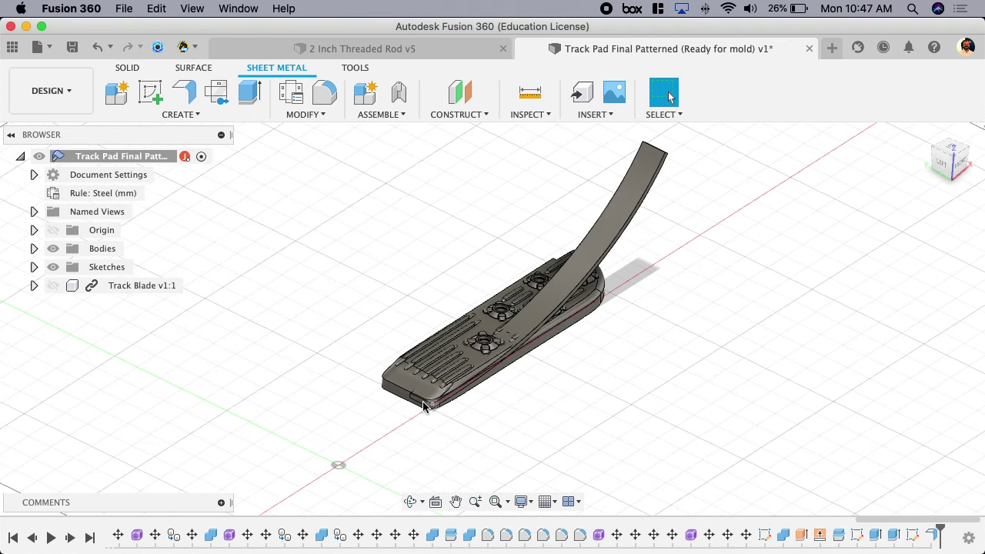
{"action": "scroll", "coordinate": [421, 408], "scroll_direction": "up", "scroll_amount": 5}
{"action": "scroll", "coordinate": [422, 408], "scroll_direction": "up", "scroll_amount": 3}
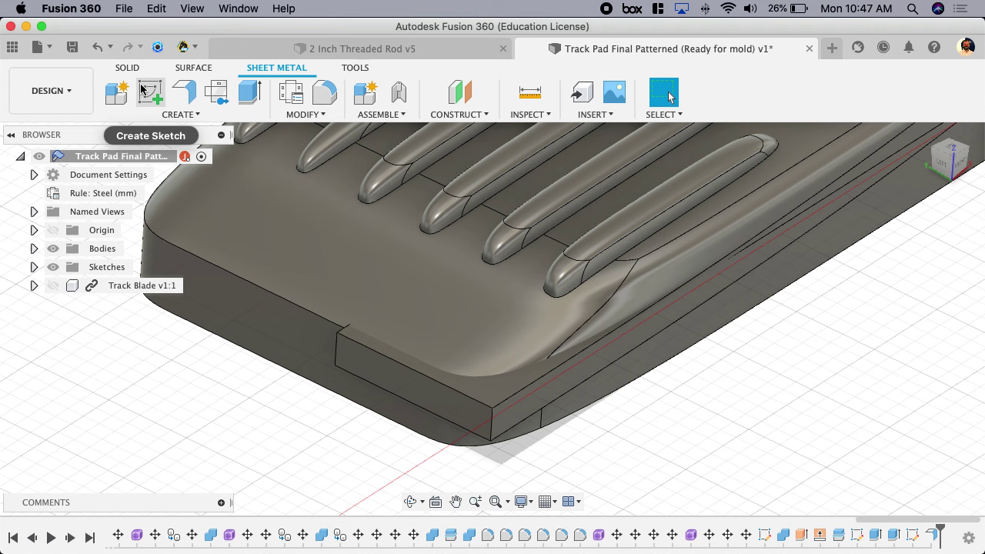
{"action": "left_click", "coordinate": [249, 92]}
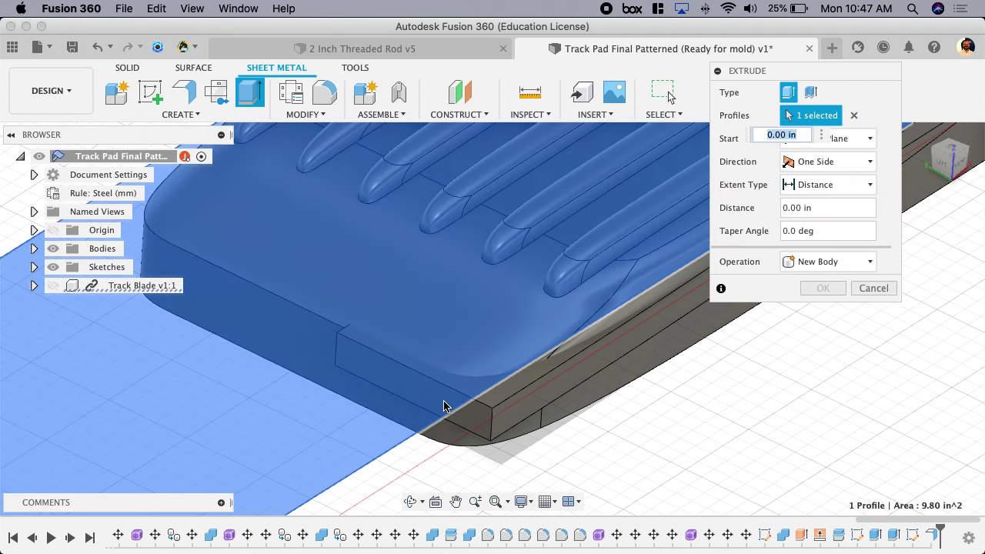
{"action": "left_click_drag", "start_coordinate": [444, 405], "coordinate": [479, 423]}
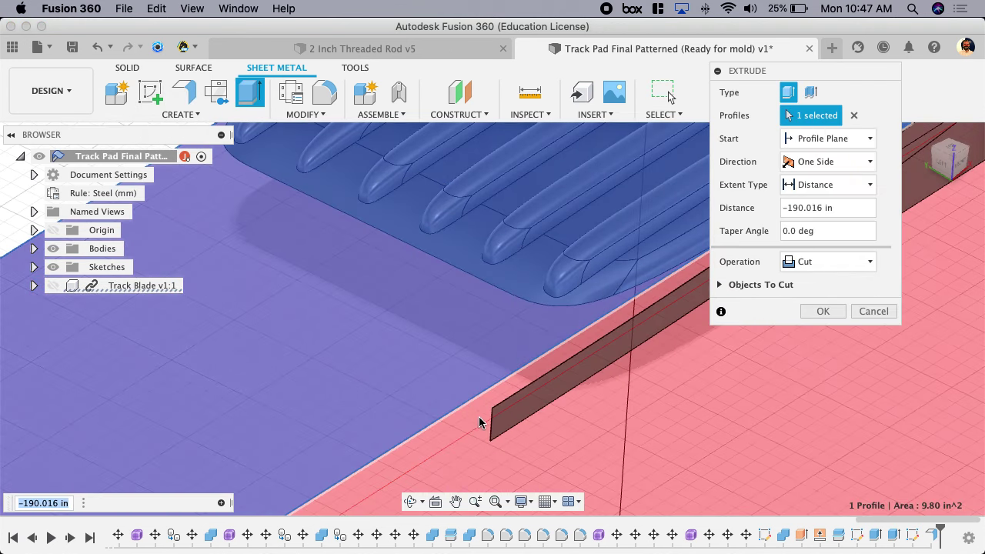
{"action": "left_click", "coordinate": [873, 312]}
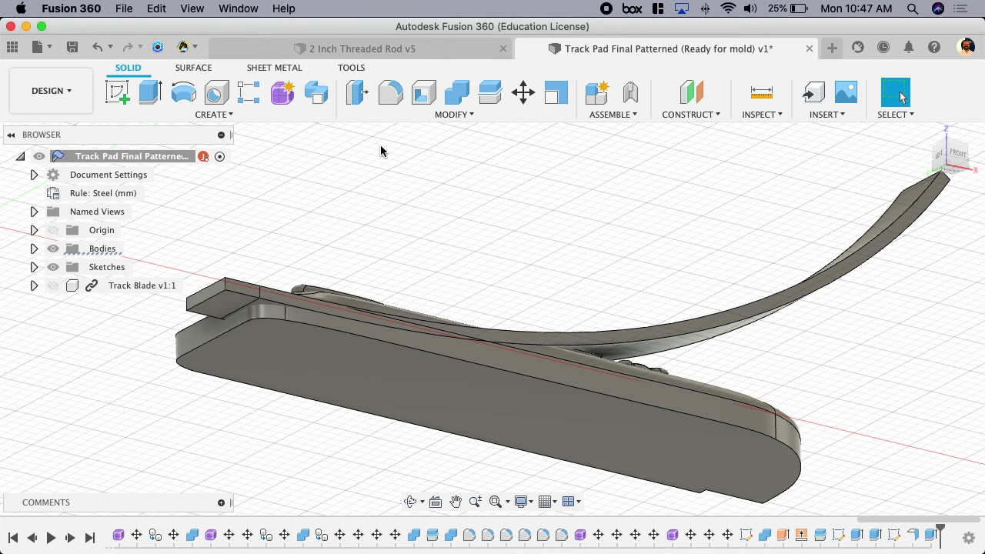
- Unfold all bends of the flange, keeping its end face at the pad's front stationary
{"action": "left_click", "coordinate": [273, 70]}
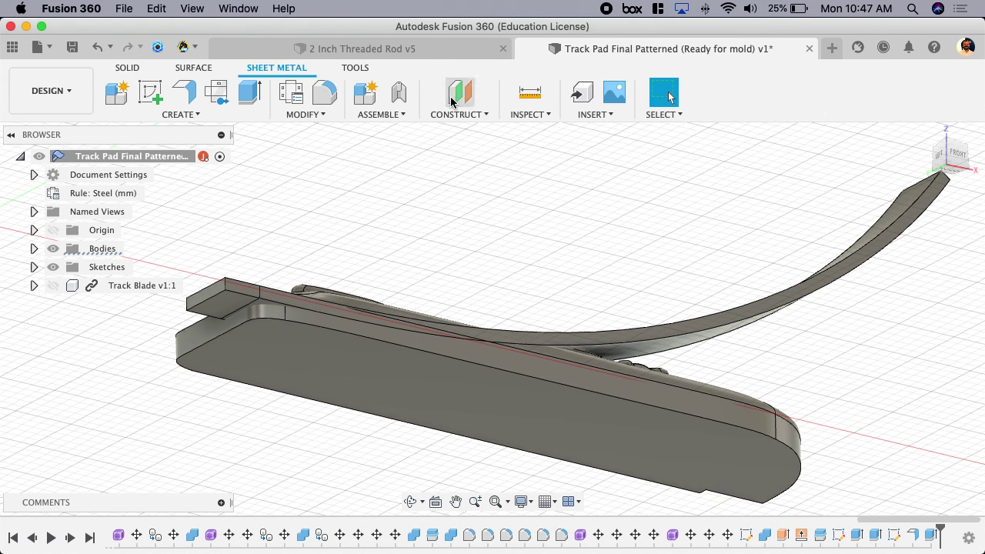
{"action": "left_click", "coordinate": [306, 114]}
{"action": "left_click", "coordinate": [305, 131]}
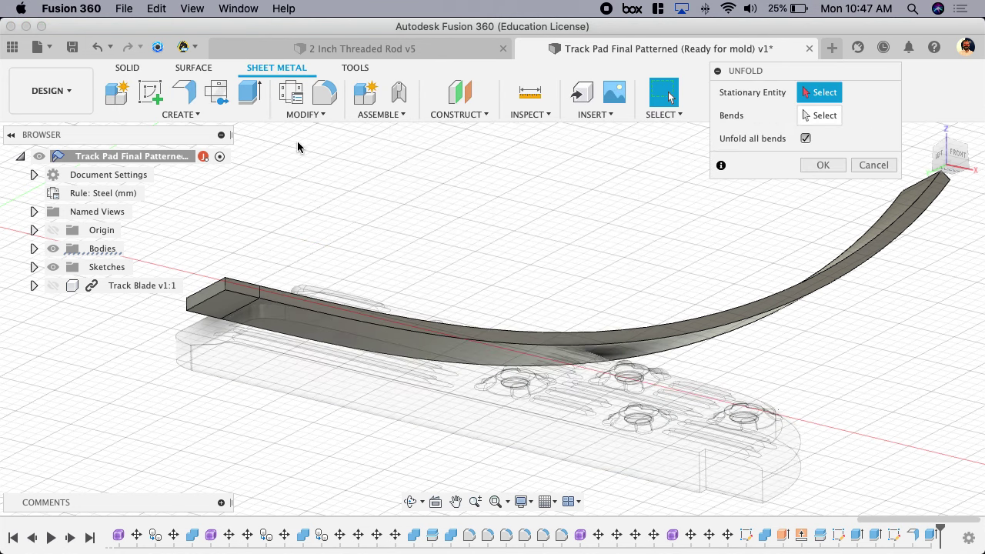
{"action": "left_click", "coordinate": [223, 298]}
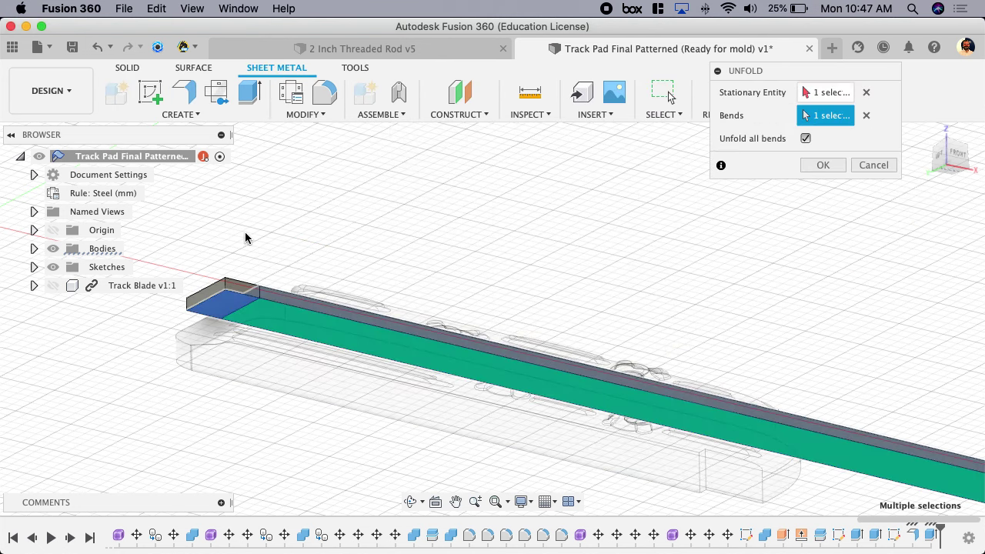
{"action": "left_click", "coordinate": [823, 165]}
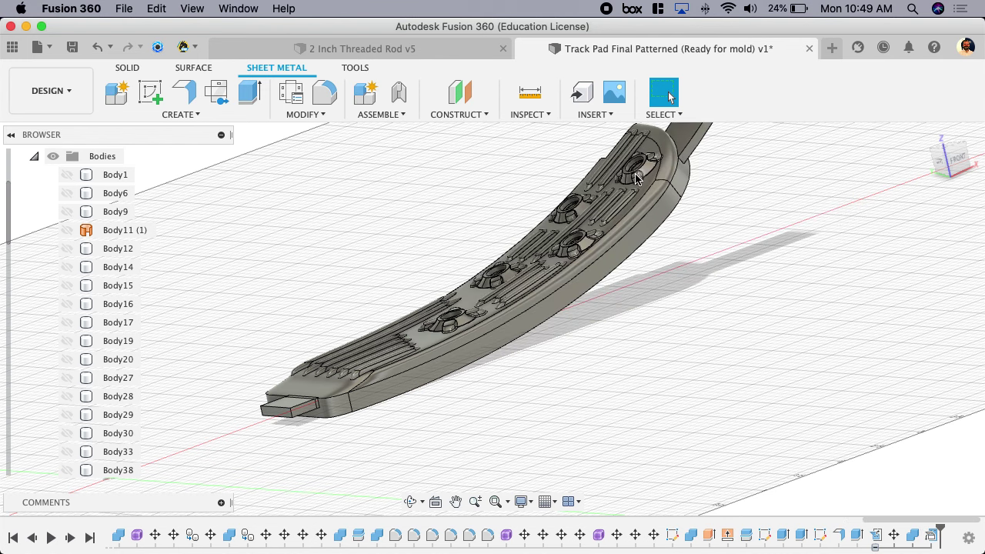
- Inspect the curved pad from several angles, then close its design choosing Don't Save
{"action": "middle_click_drag", "start_coordinate": [703, 325], "coordinate": [681, 298], "text": "shift"}
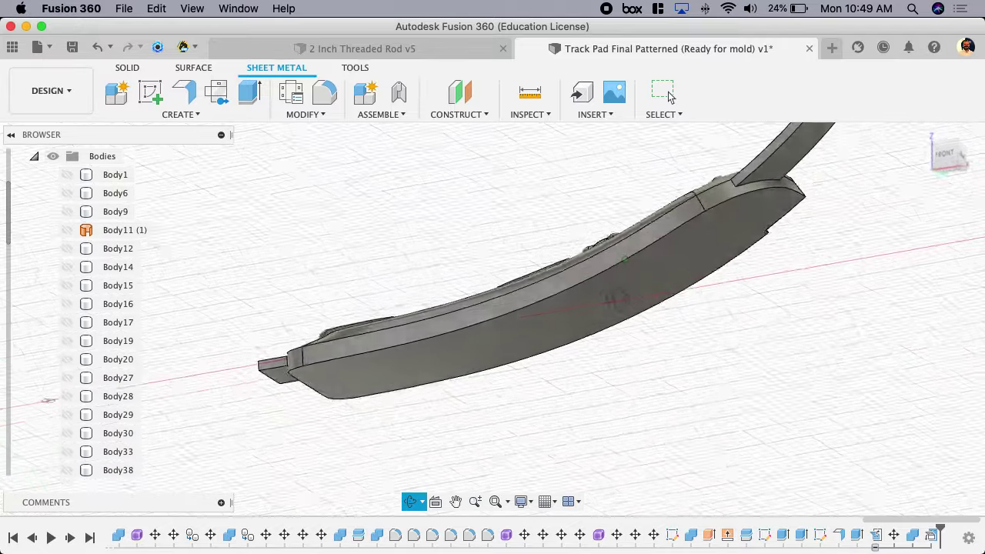
{"action": "middle_click_drag", "start_coordinate": [611, 299], "coordinate": [675, 398], "text": "shift"}
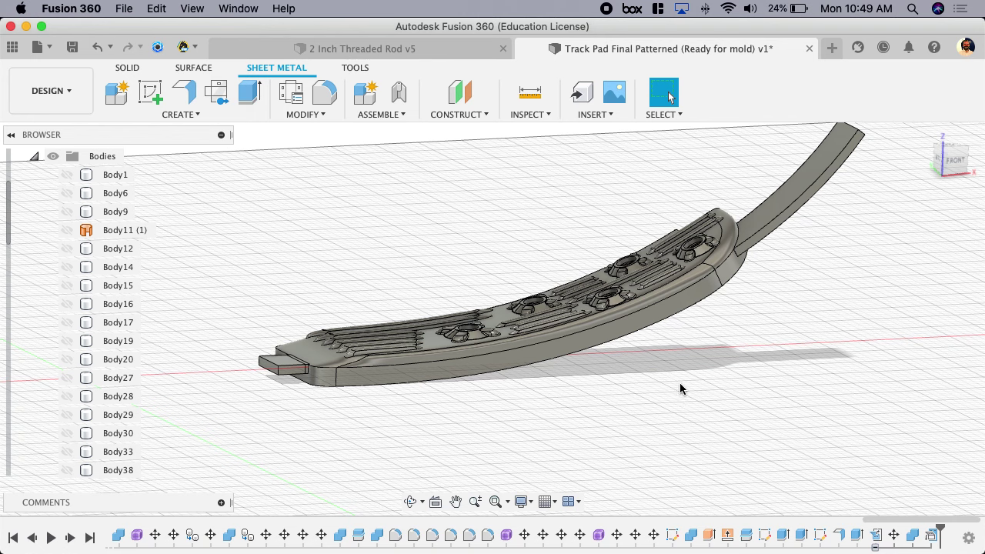
{"action": "middle_click_drag", "start_coordinate": [678, 383], "coordinate": [638, 356], "text": "shift"}
{"action": "scroll", "coordinate": [620, 367], "scroll_direction": "up", "scroll_amount": 3}
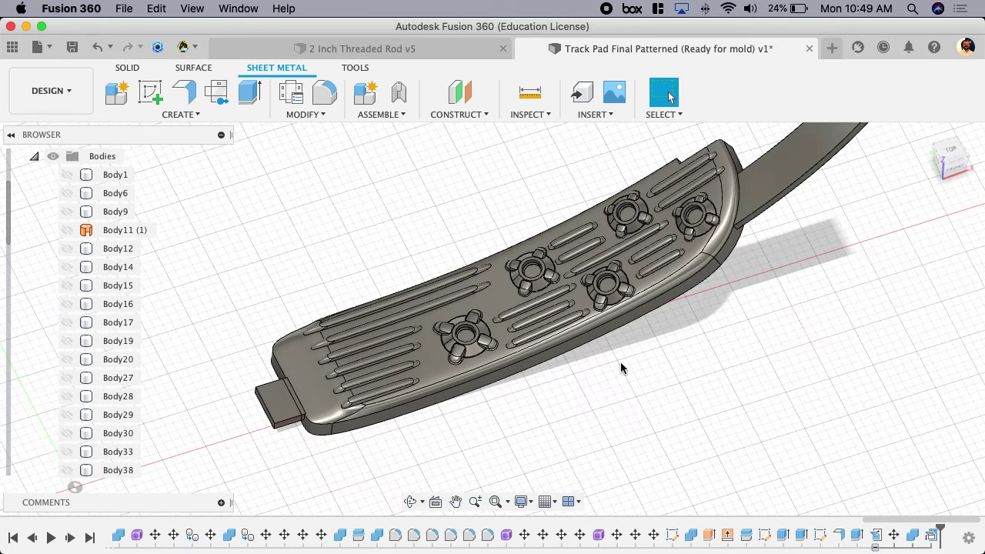
{"action": "scroll", "coordinate": [579, 304], "scroll_direction": "up", "scroll_amount": 5}
{"action": "scroll", "coordinate": [577, 302], "scroll_direction": "down", "scroll_amount": 5}
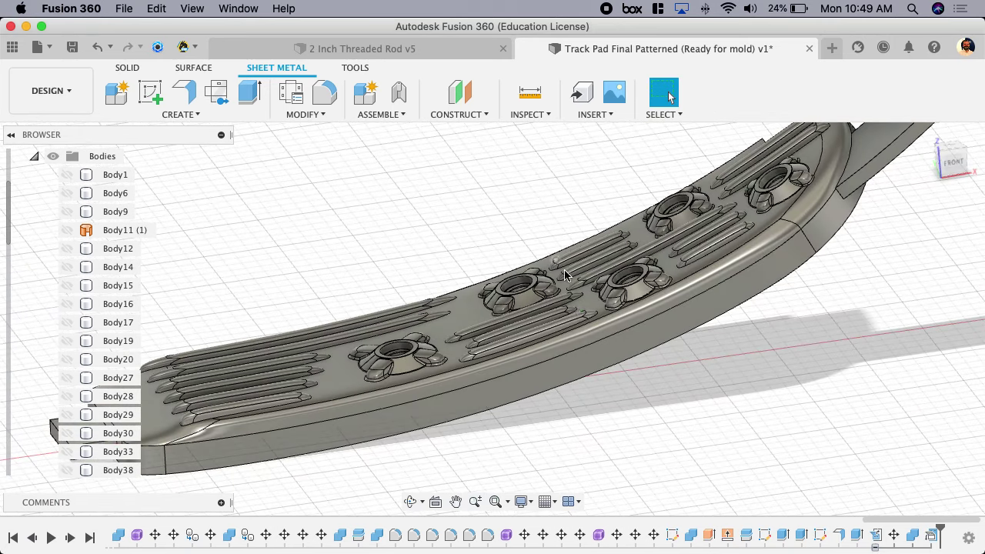
{"action": "middle_click_drag", "start_coordinate": [569, 276], "coordinate": [585, 283], "text": "shift"}
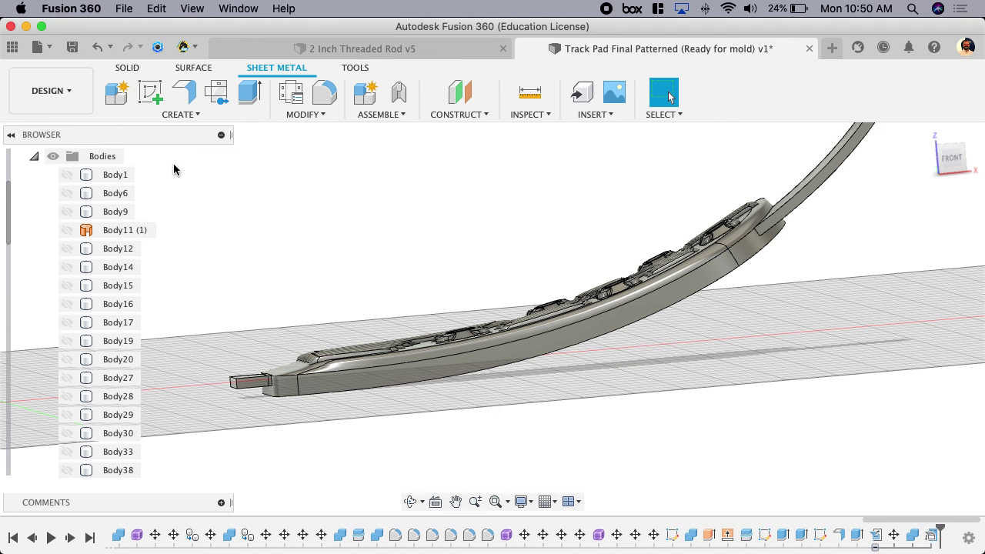
{"action": "left_click", "coordinate": [809, 48]}
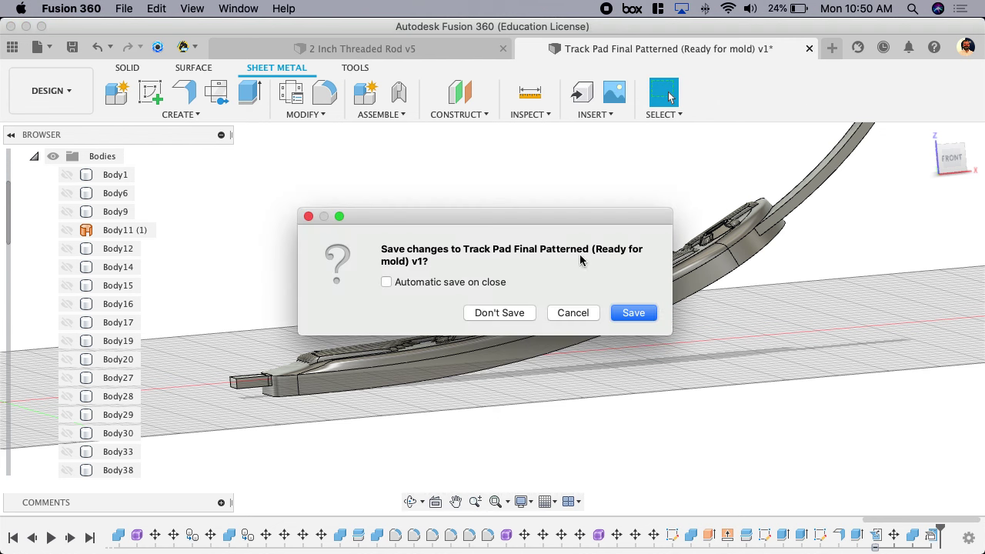
{"action": "left_click", "coordinate": [510, 316]}
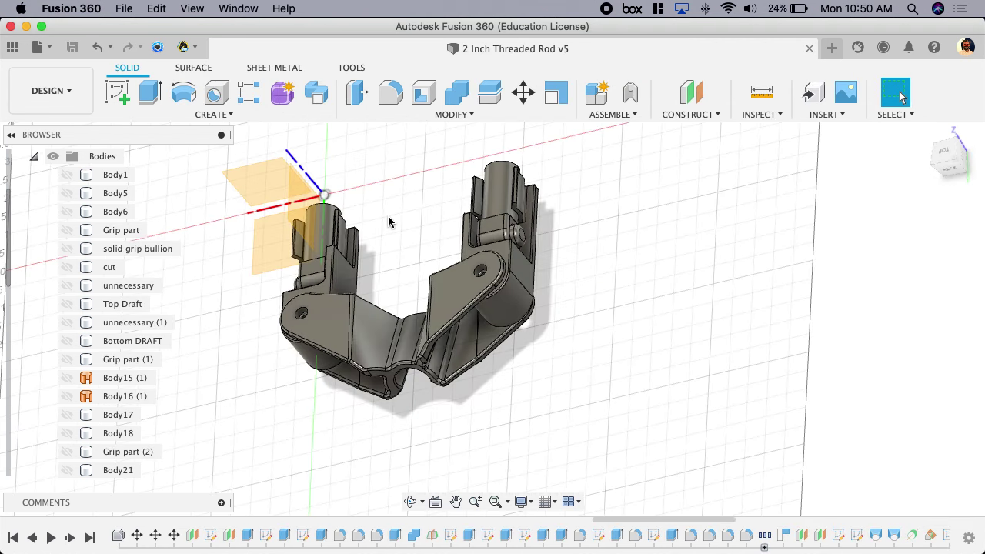